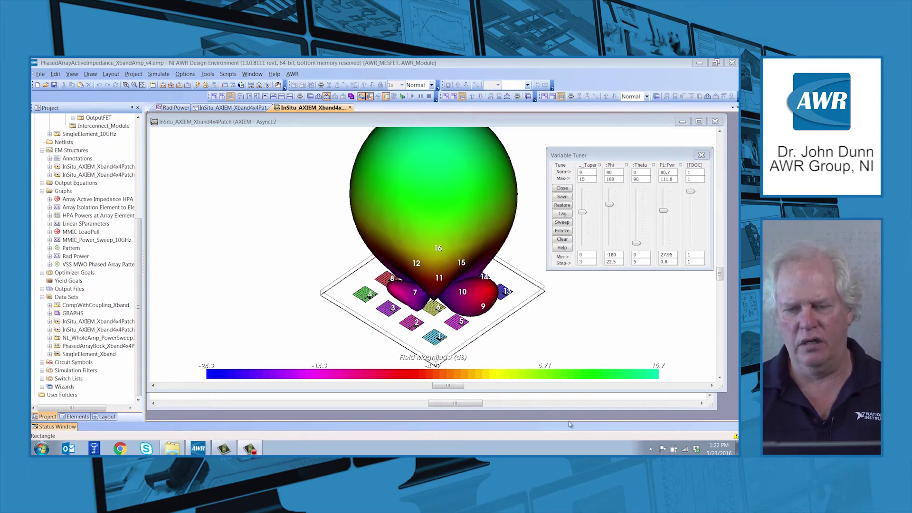
# Step: Scroll the Project tree up and expand ArrayElements_10GHz under Circuit Schematics
pyautogui.click(406, 340)
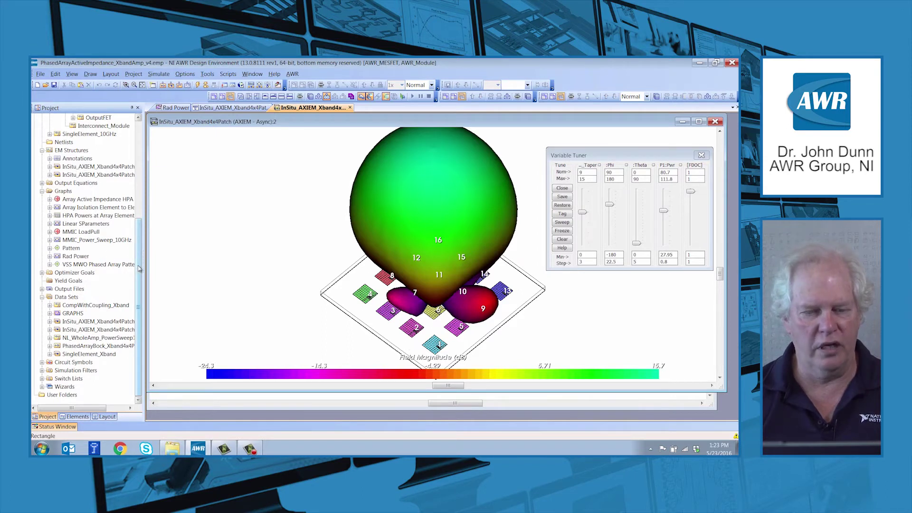
pyautogui.moveTo(139, 269); pyautogui.dragTo(139, 179)
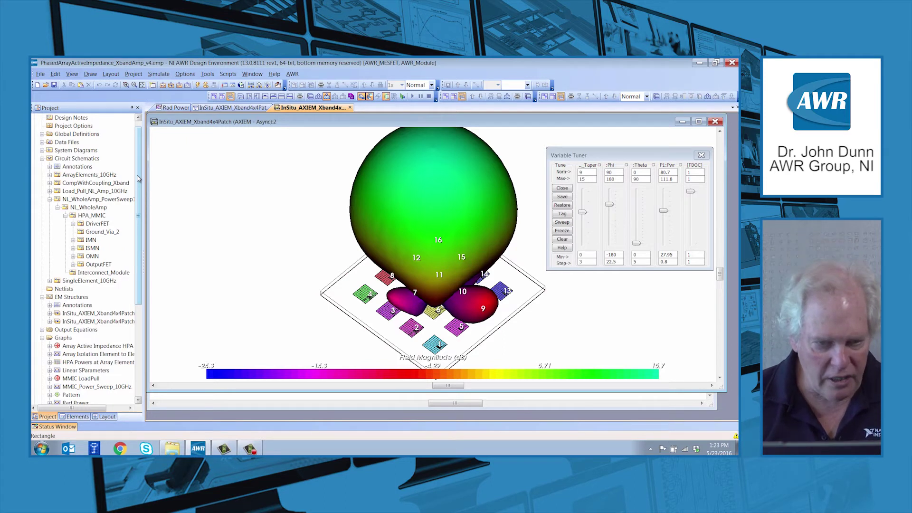
pyautogui.click(50, 174)
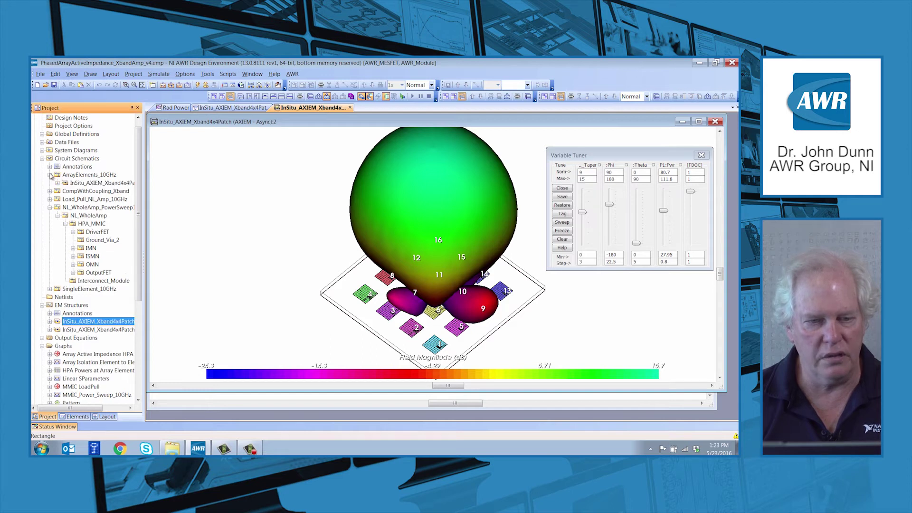
# Step: Open ArrayElements_10GHz and CompWithCoupling_Xband, maximize the latter, and move the Variable Tuner aside
pyautogui.doubleClick(68, 175)
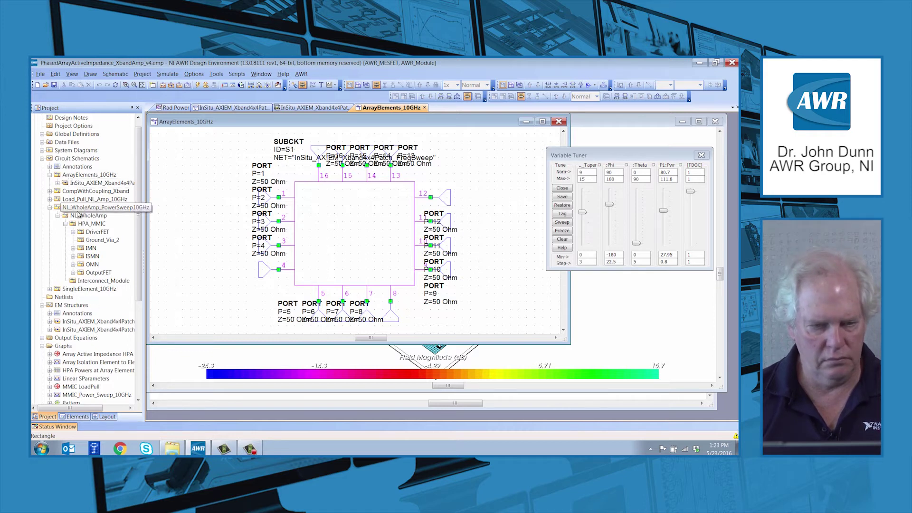
pyautogui.doubleClick(80, 191)
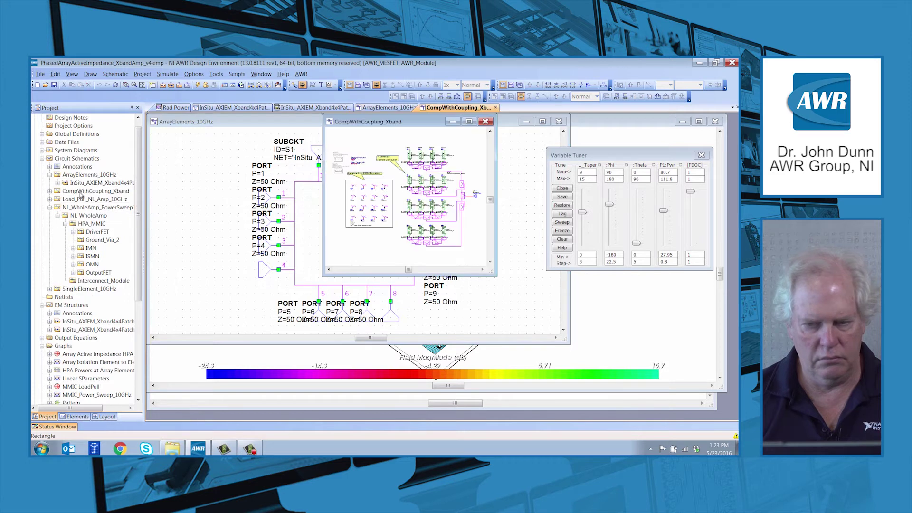
pyautogui.click(469, 121)
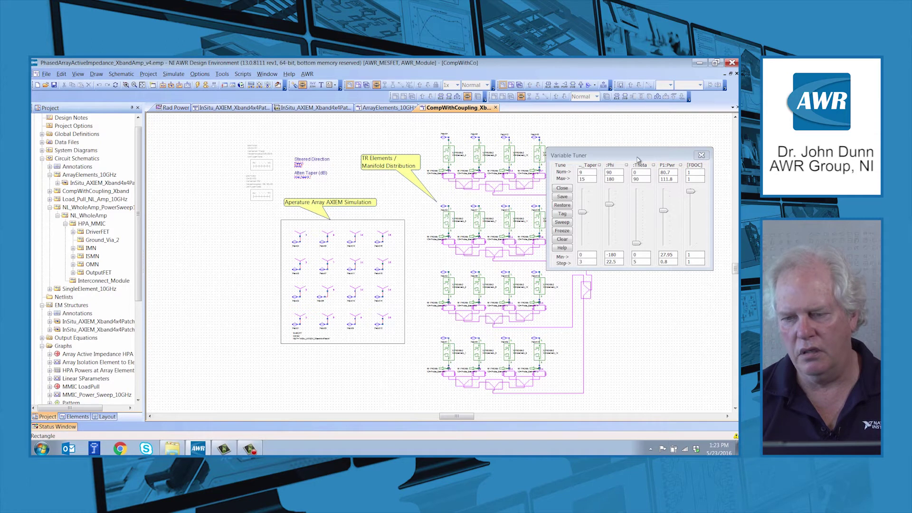
pyautogui.moveTo(636, 160); pyautogui.dragTo(737, 157)
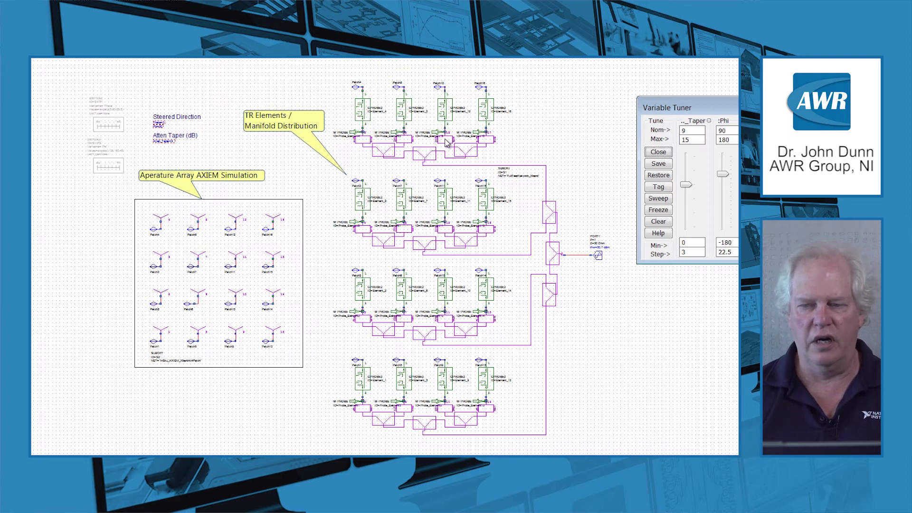
# Step: Descend from feed network subcircuit S3 into FullFeedNetwork_Xband and select a T/R module
pyautogui.click(447, 141)
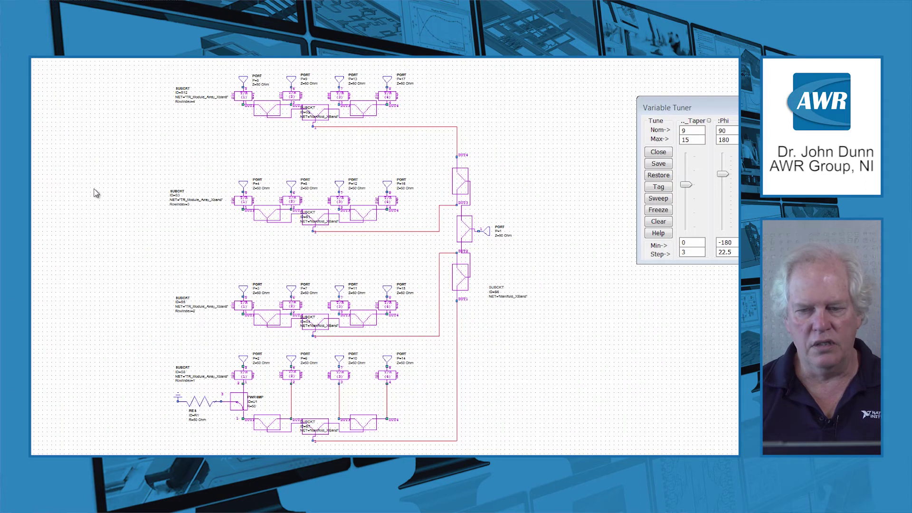
pyautogui.click(248, 202)
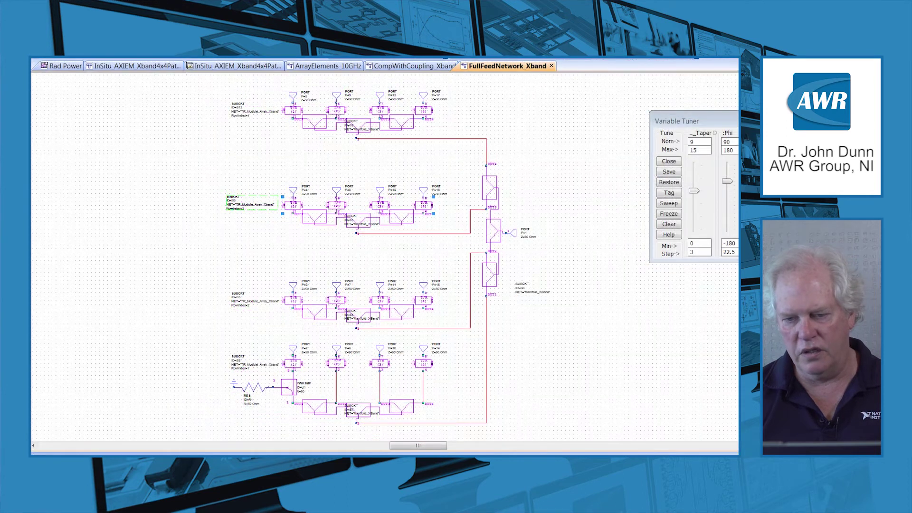
pyautogui.hotkey('ctrl', 'e')
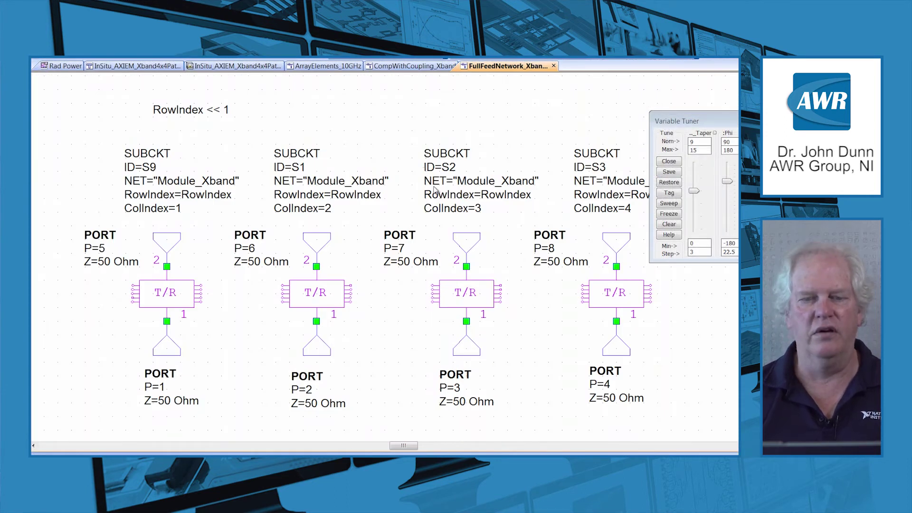
pyautogui.click(316, 293)
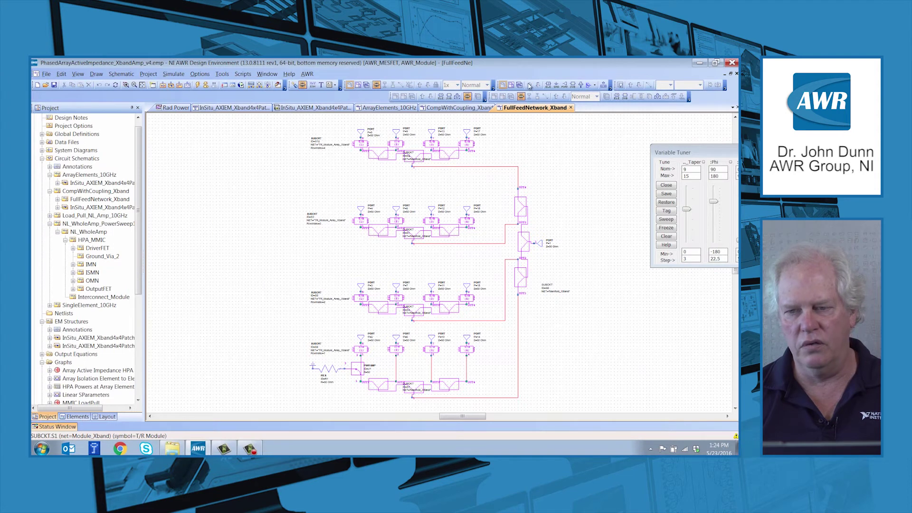
# Step: Descend through the T/R module into NL_WholeAmp (S1), then into the HPA_MMIC subcircuit
pyautogui.click(529, 86)
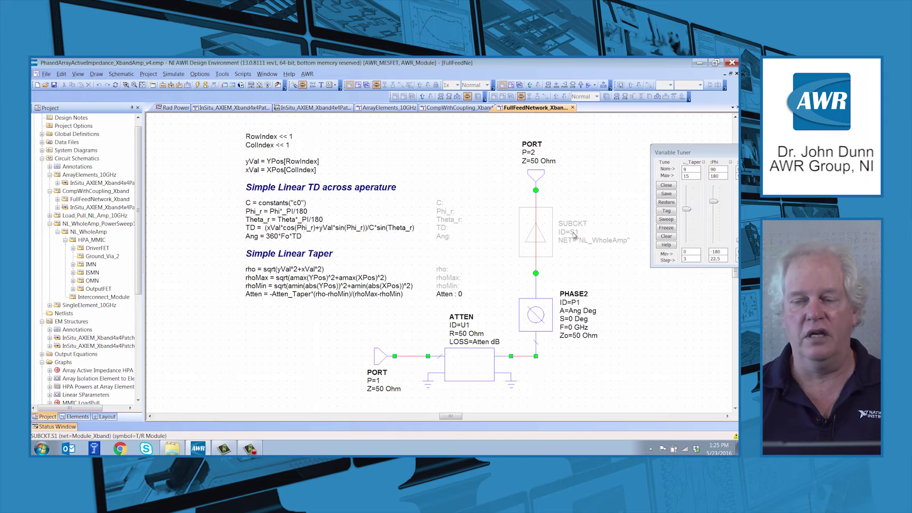
pyautogui.click(539, 226)
pyautogui.rightClick(539, 223)
pyautogui.click(554, 230)
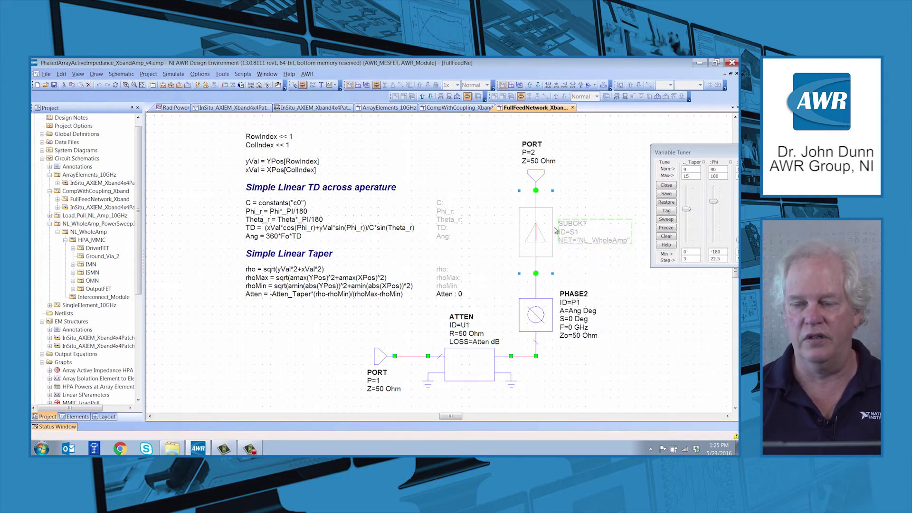
pyautogui.click(538, 233)
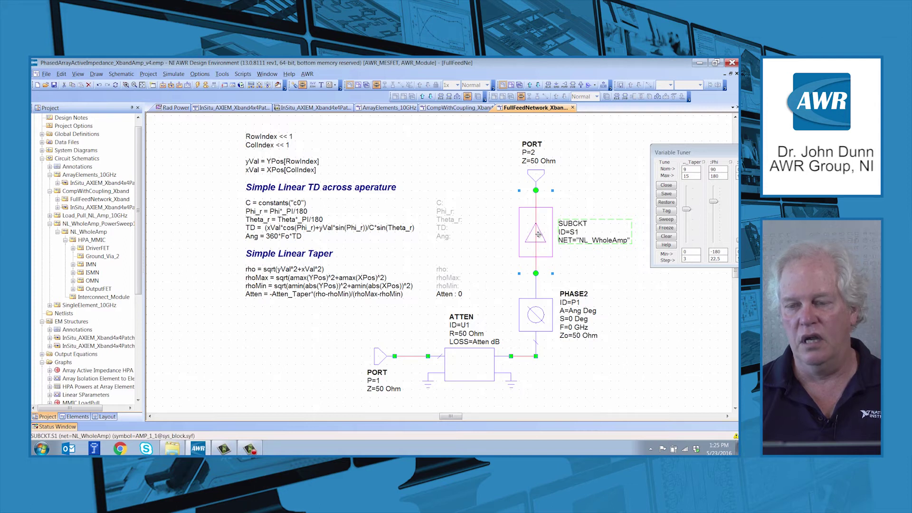
pyautogui.click(539, 87)
pyautogui.click(452, 260)
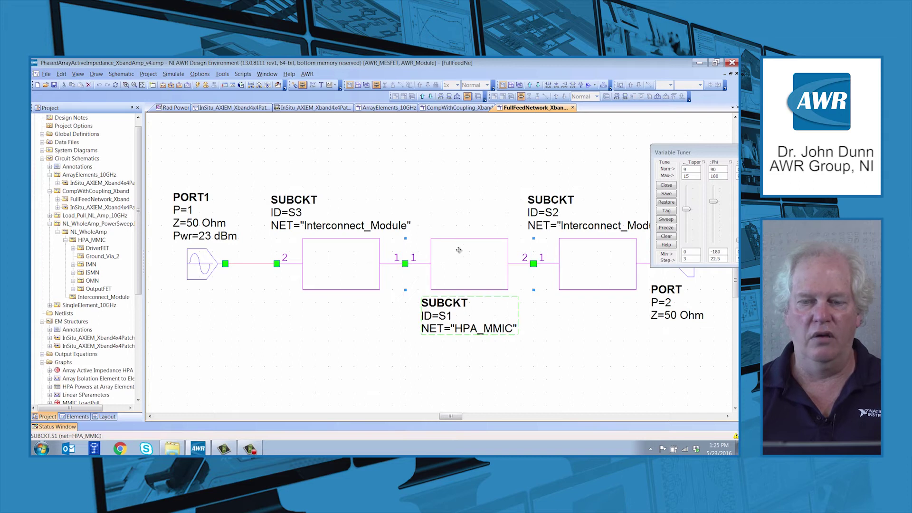
pyautogui.click(537, 87)
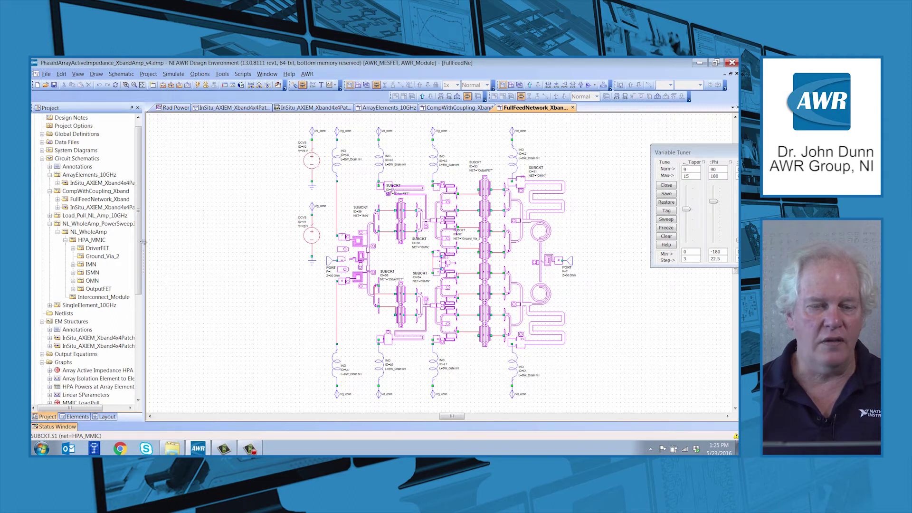
pyautogui.moveTo(139, 242); pyautogui.dragTo(138, 284)
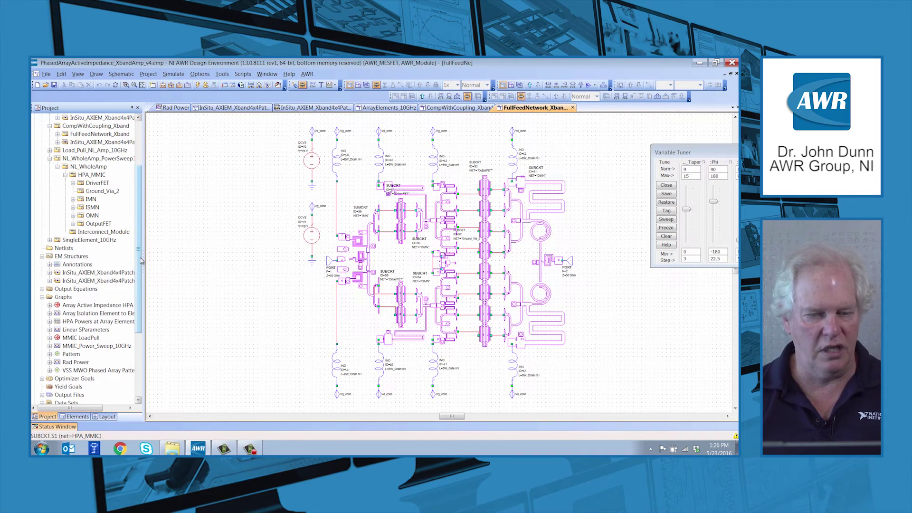
pyautogui.scroll(-3, 136, 300)
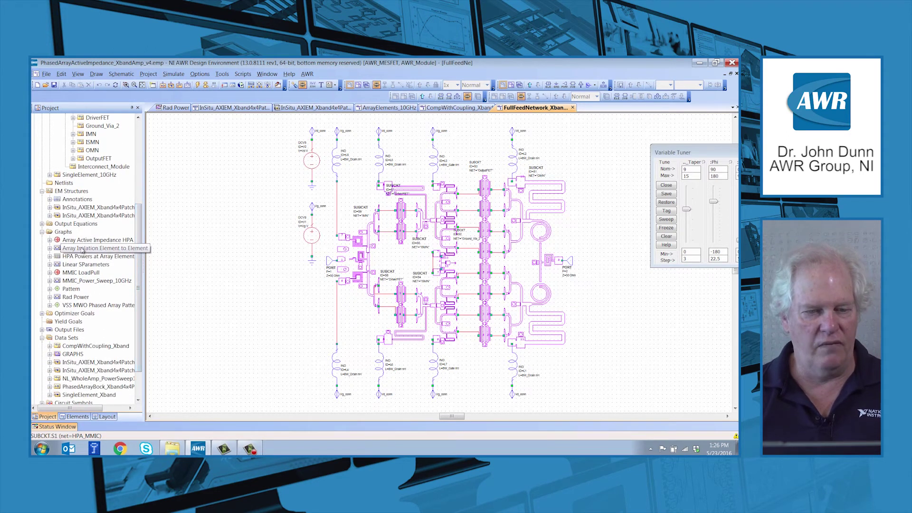
# Step: Expand the Rad Power graph and inspect its first measurement in Modify Measurement, cancelling without changes
pyautogui.click(50, 248)
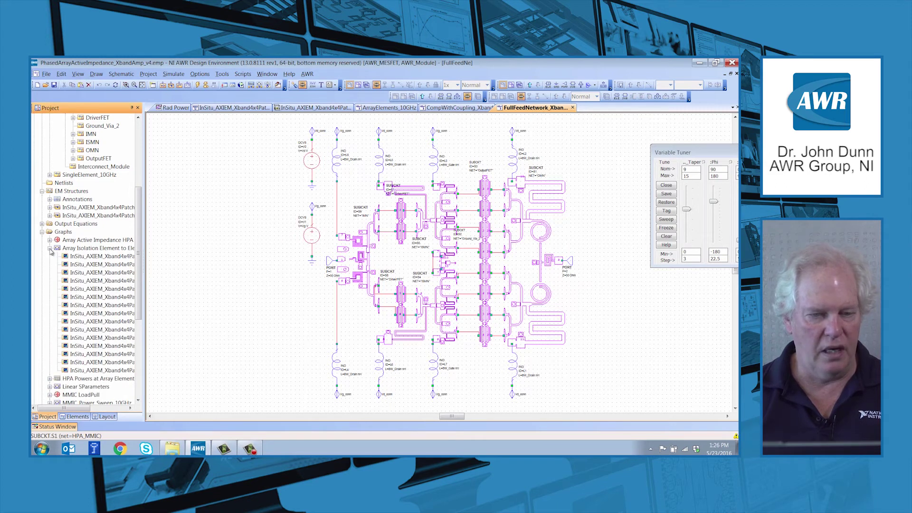
pyautogui.click(50, 248)
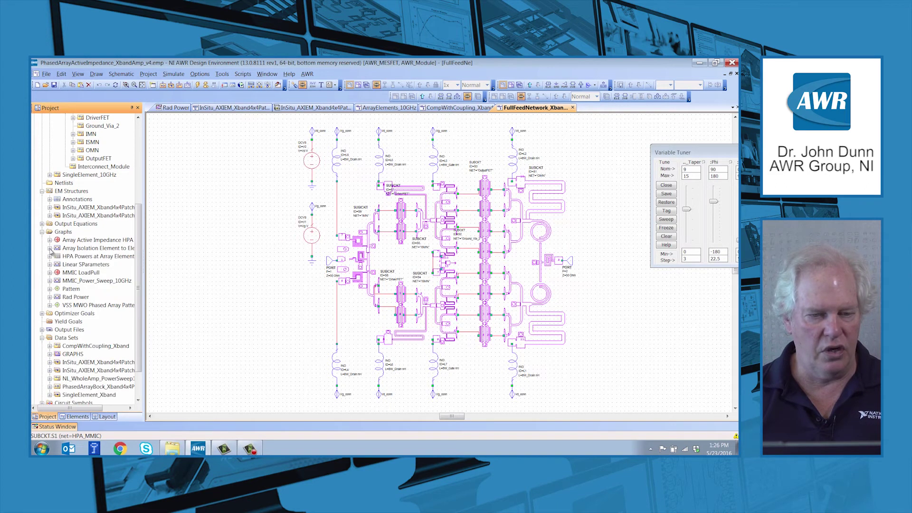
pyautogui.click(57, 299)
pyautogui.click(50, 297)
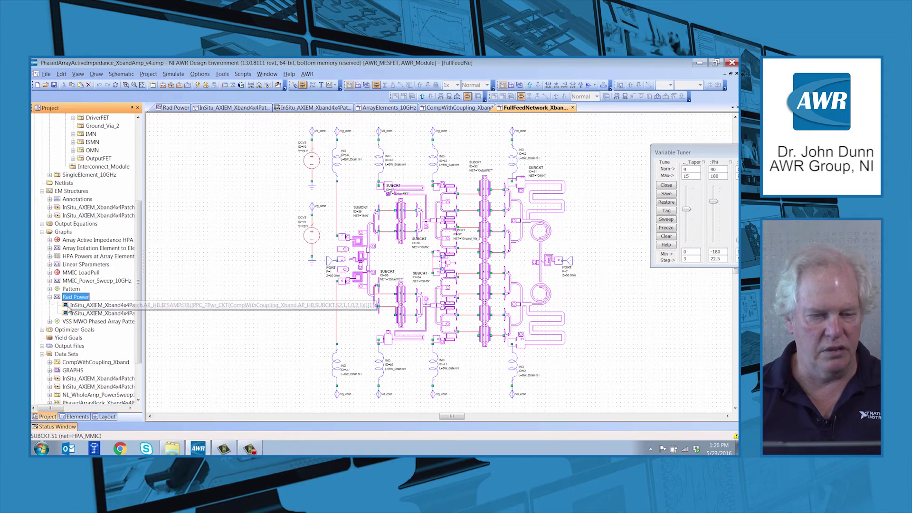
pyautogui.doubleClick(74, 306)
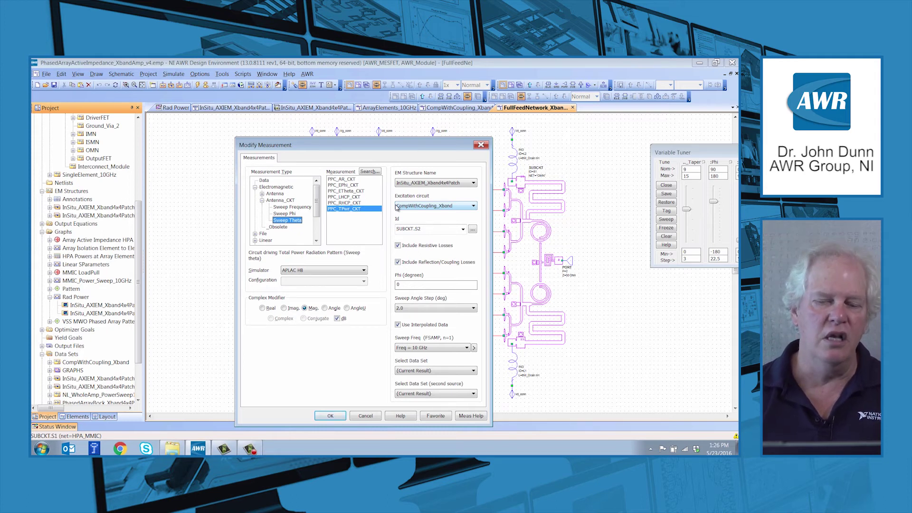
pyautogui.click(365, 416)
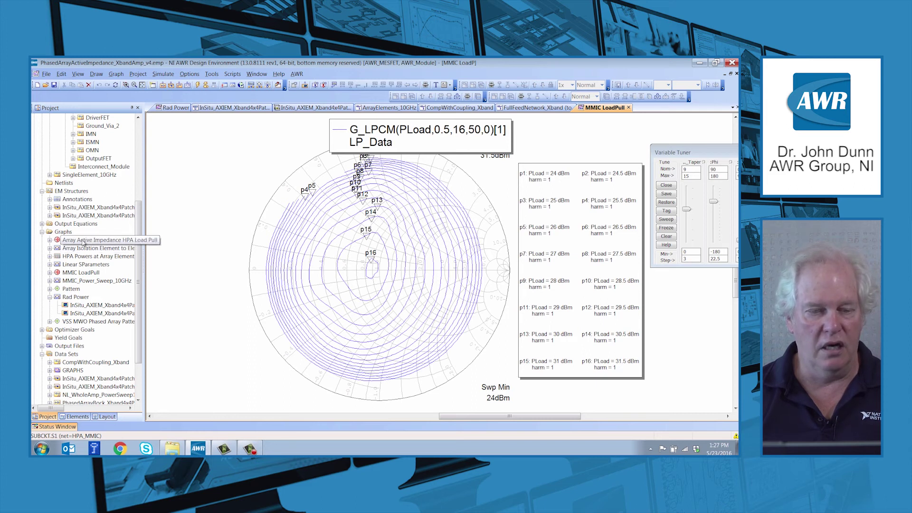
# Step: View the Array Active Impedance HPA Load Pull graph, then return to the InSitu_AXIEM_Xband4x4Patch 3-D pattern
pyautogui.doubleClick(83, 241)
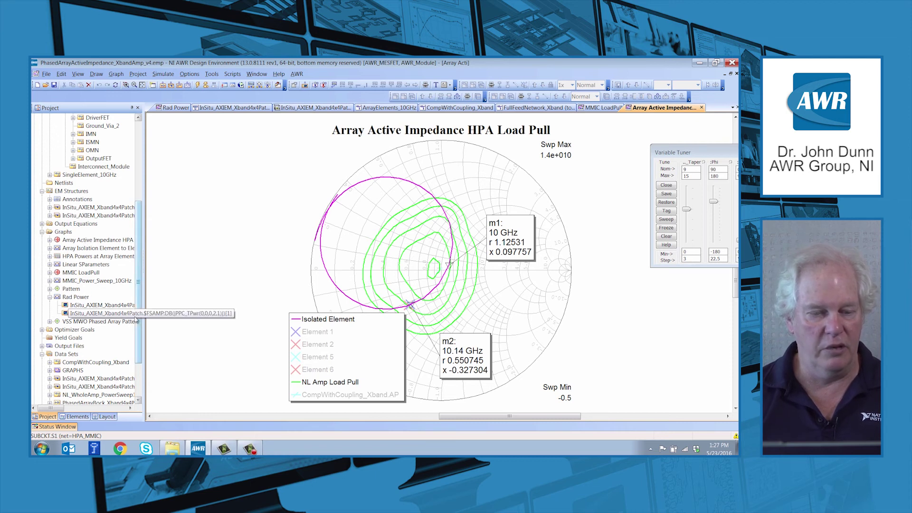
pyautogui.scroll(-2, 141, 322)
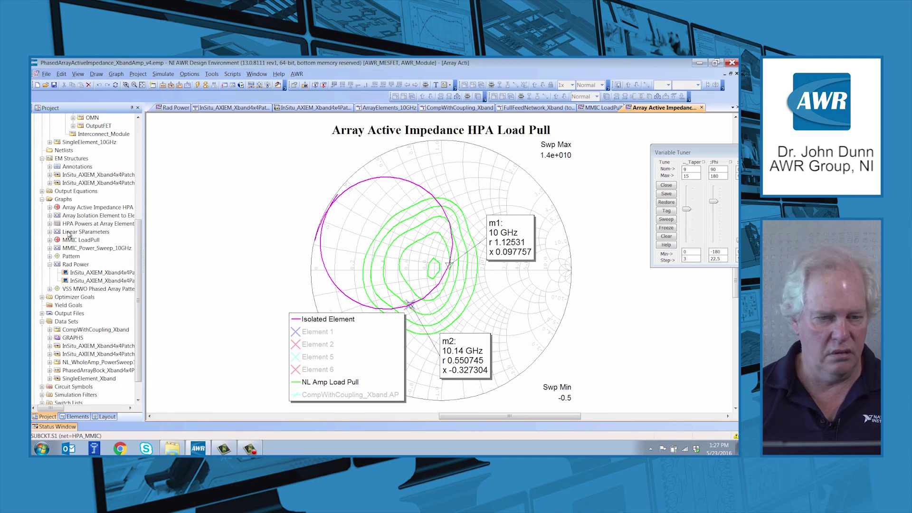
pyautogui.moveTo(141, 255); pyautogui.dragTo(143, 202)
pyautogui.click(293, 109)
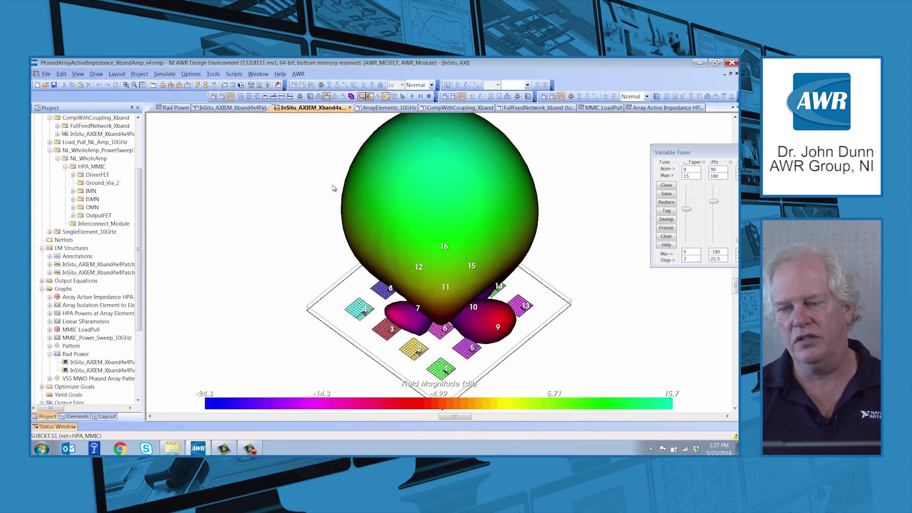
# Step: Run the tuned simulation, reposition the Variable Tuner so all variables show, and raise Theta
pyautogui.click(682, 154)
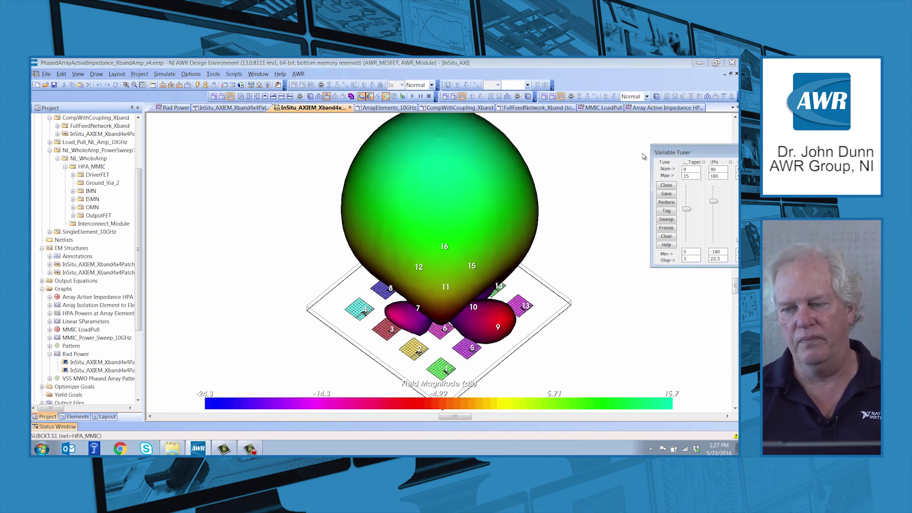
pyautogui.press('Return')
pyautogui.moveTo(661, 152); pyautogui.dragTo(151, 191)
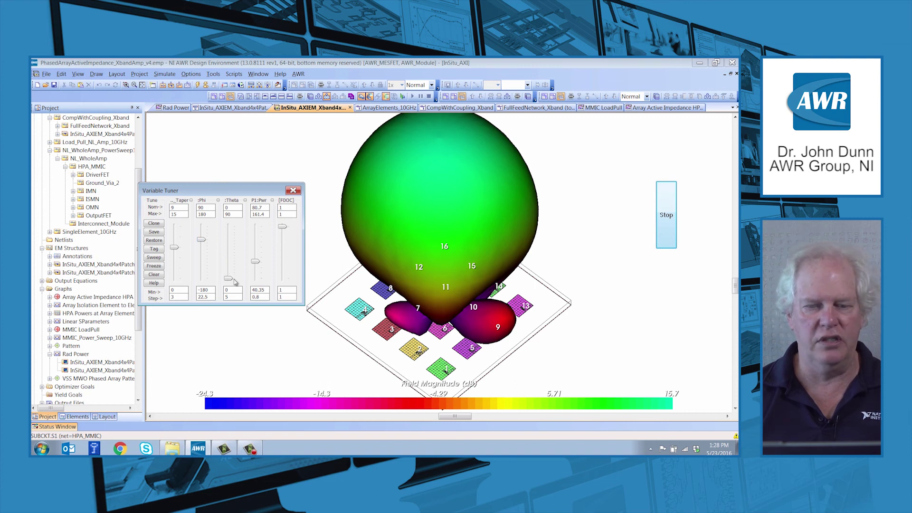
pyautogui.moveTo(229, 282); pyautogui.dragTo(231, 271)
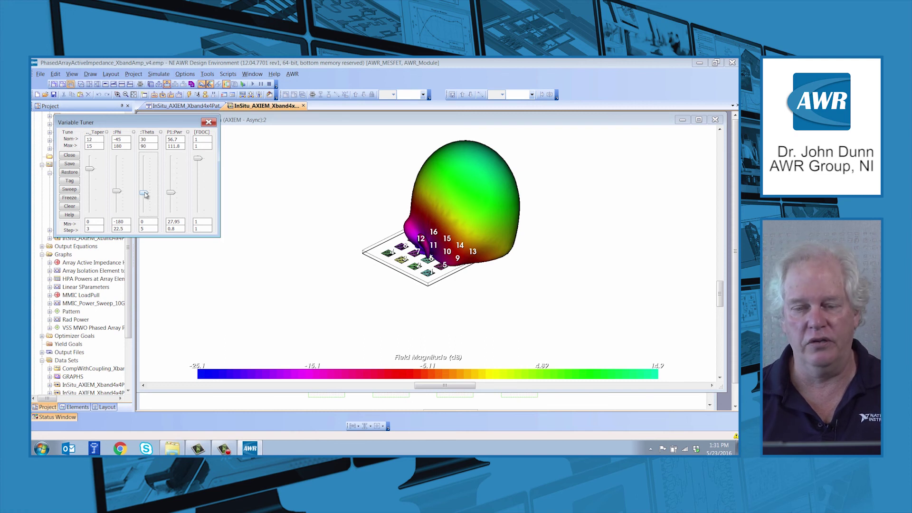
# Step: Fine-tune the Theta slider to steer the beam to 30 degrees off broadside
pyautogui.moveTo(145, 195)
pyautogui.mouseDown()
pyautogui.moveTo(145, 182)
pyautogui.moveTo(146, 194)
pyautogui.mouseUp()
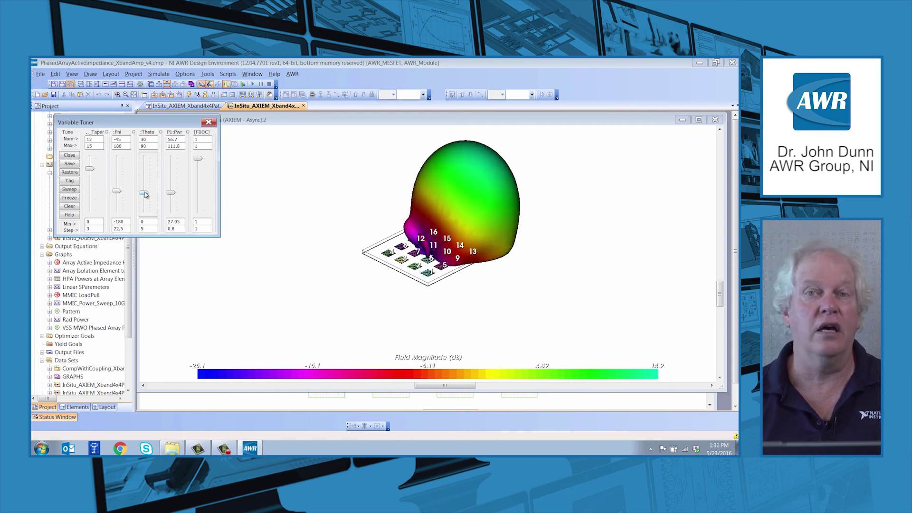